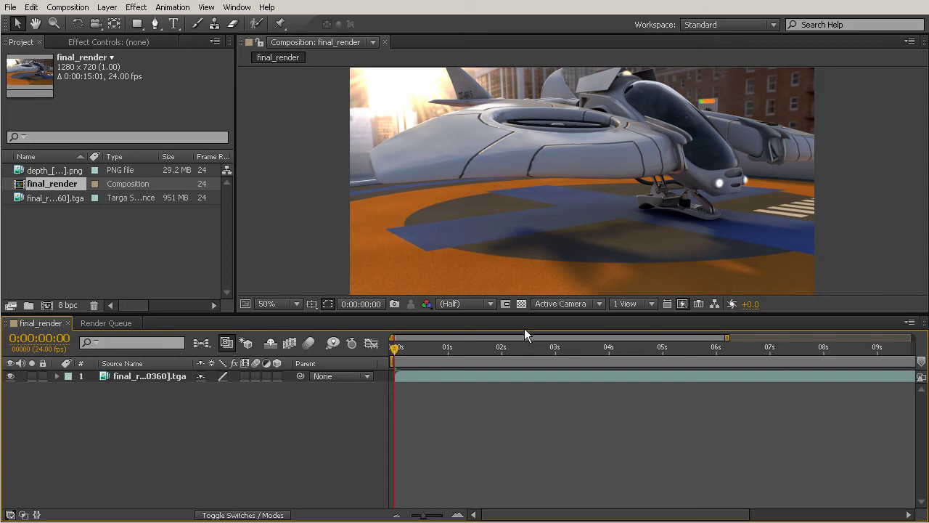
# Enlarge the preview, scrub the spaceship clip, show its full length, and correct pixel aspect display.
pyautogui.moveTo(521, 313); pyautogui.dragTo(520, 360)
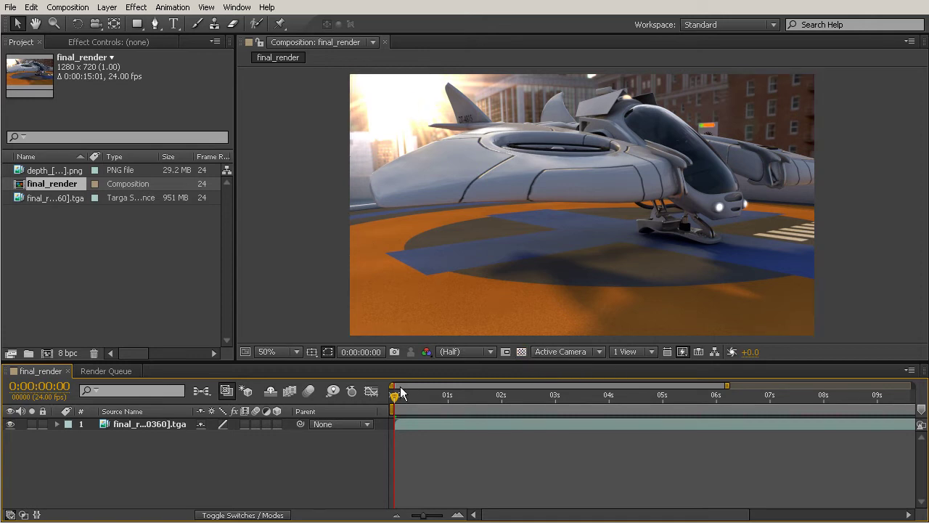
pyautogui.moveTo(399, 397); pyautogui.dragTo(356, 419)
pyautogui.moveTo(731, 388); pyautogui.dragTo(917, 388)
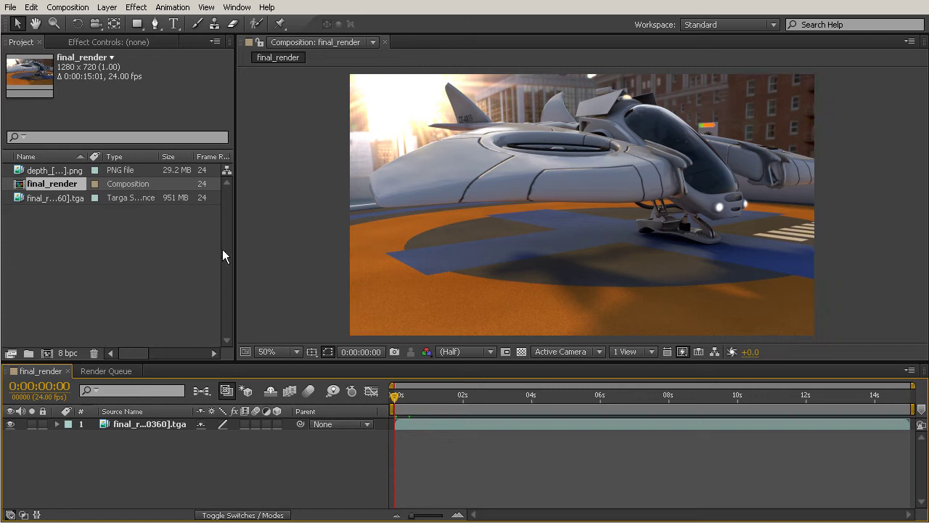
pyautogui.click(130, 423)
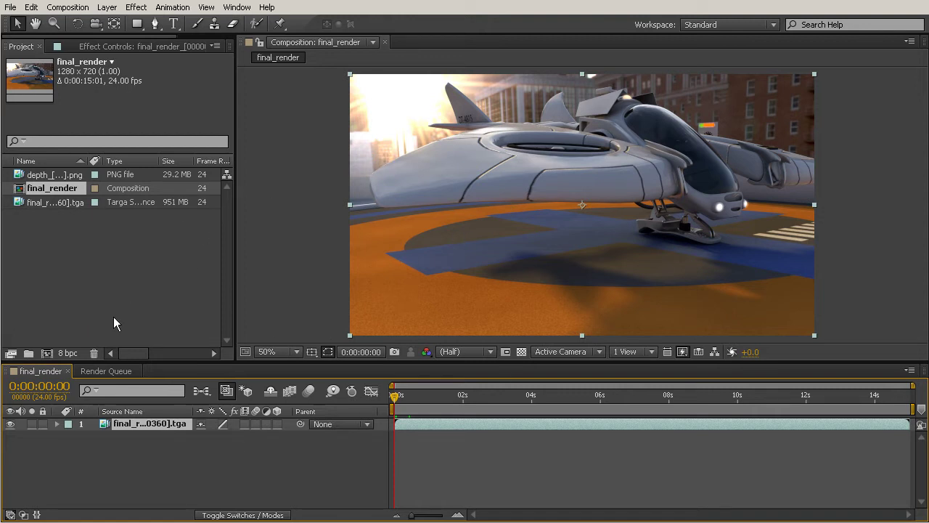
pyautogui.click(667, 351)
# Pre-compose the TGA layer into a composition named 'footage', moving all attributes into it.
pyautogui.hotkey('ctrl', 'shift', 'c')
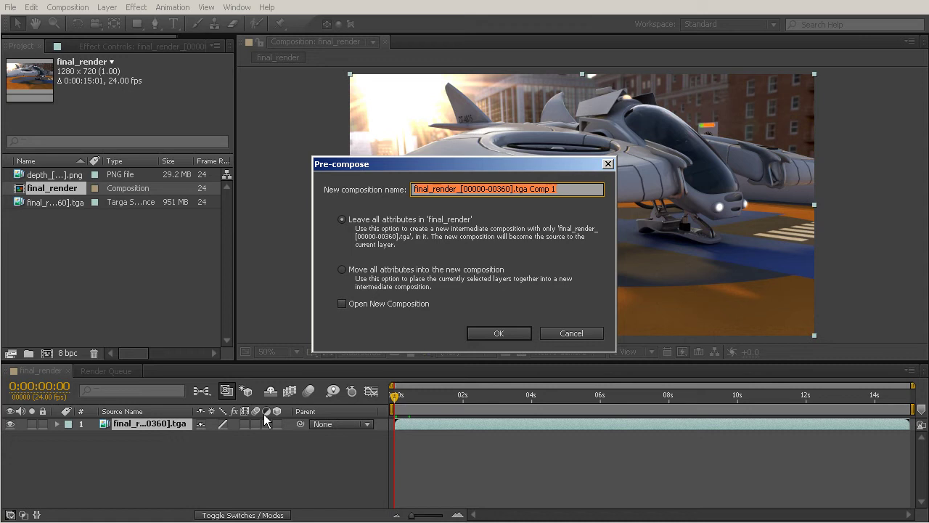
pyautogui.write('footage')
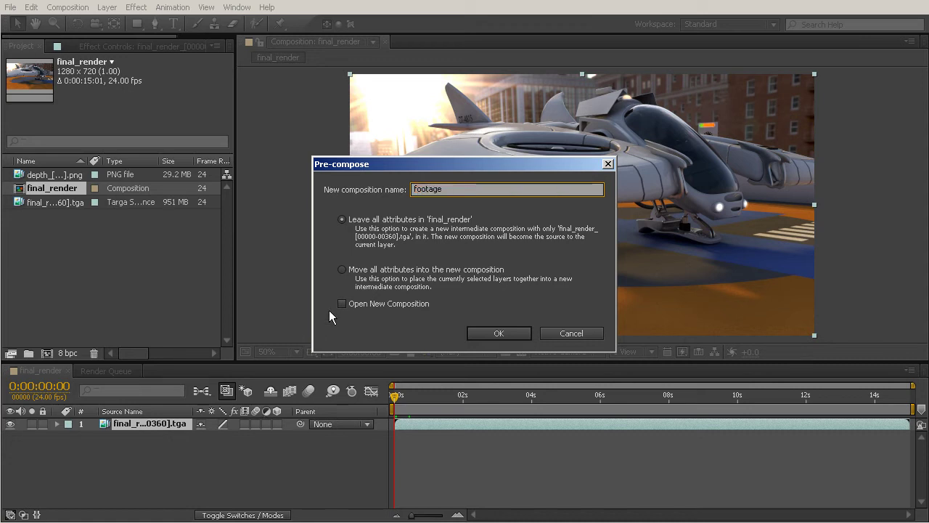
pyautogui.click(342, 269)
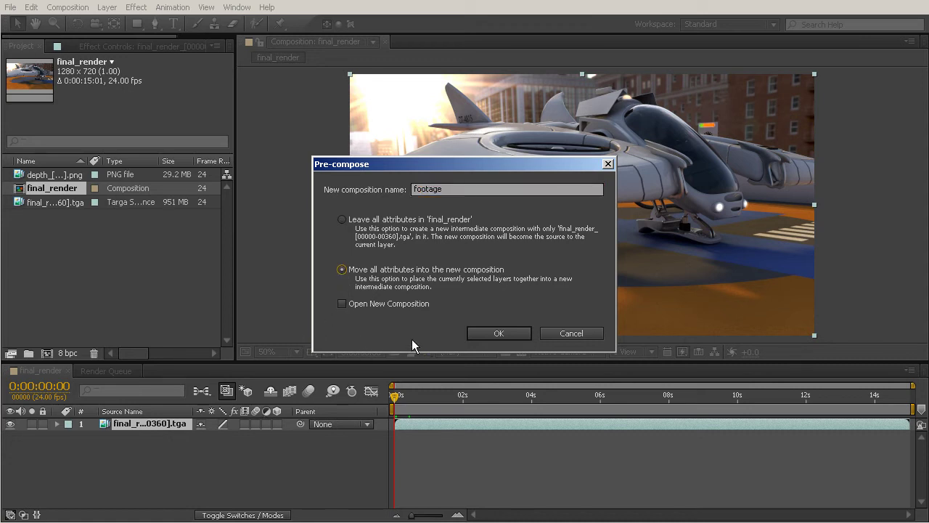
pyautogui.click(501, 333)
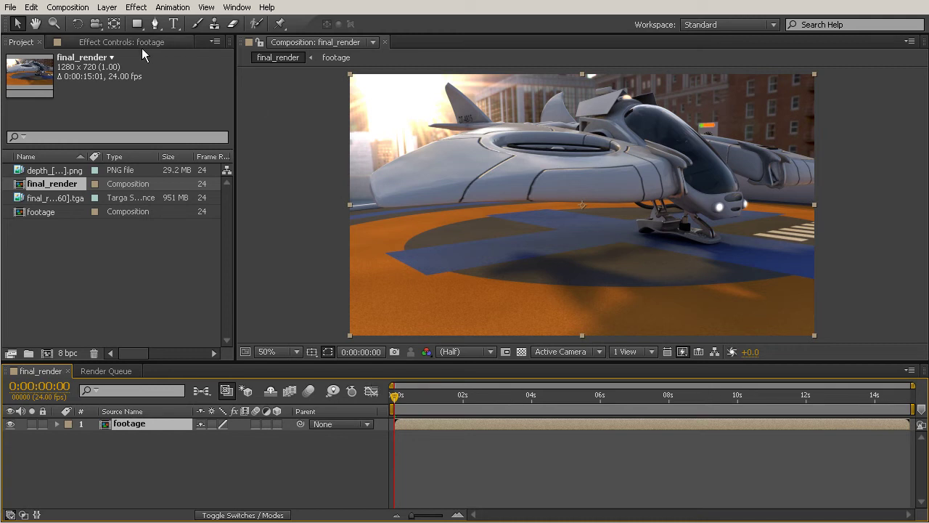
# Create a 1280×720 solid named Dark Red Solid 1 in near-black 0E0D0D.
pyautogui.click(106, 8)
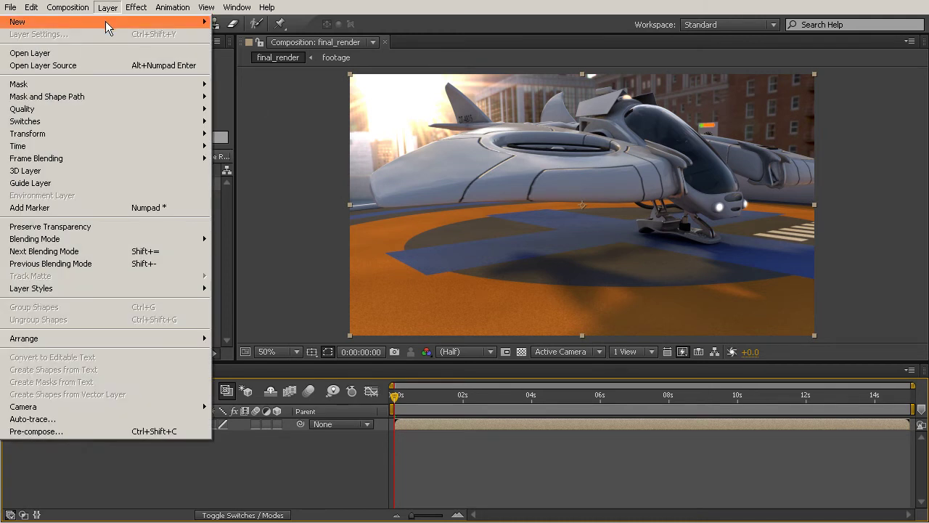
pyautogui.moveTo(106, 22)
pyautogui.click(289, 35)
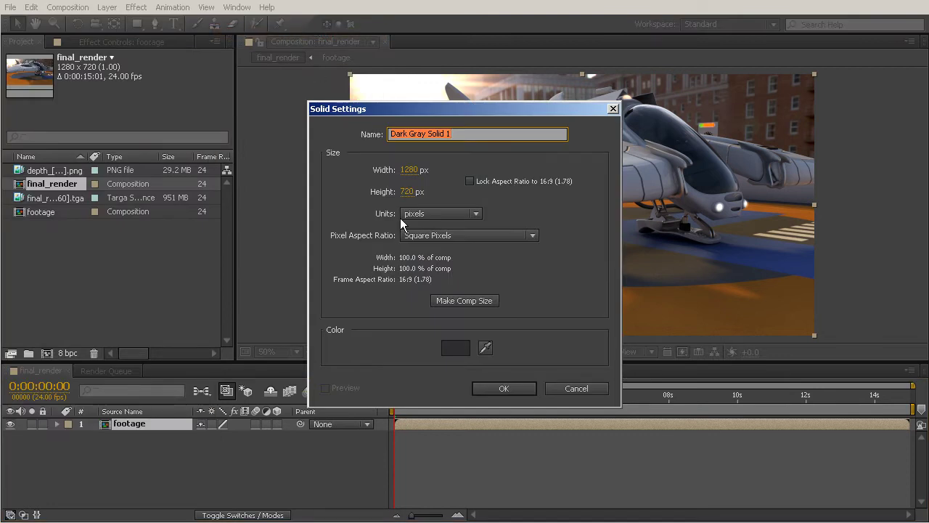
pyautogui.click(453, 346)
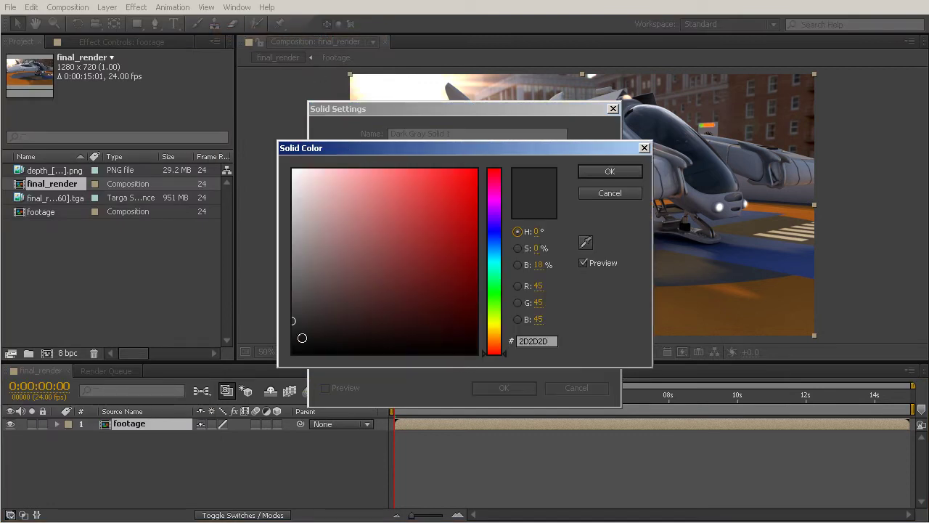
pyautogui.moveTo(303, 336)
pyautogui.mouseDown()
pyautogui.moveTo(314, 392)
pyautogui.moveTo(298, 348)
pyautogui.mouseUp()
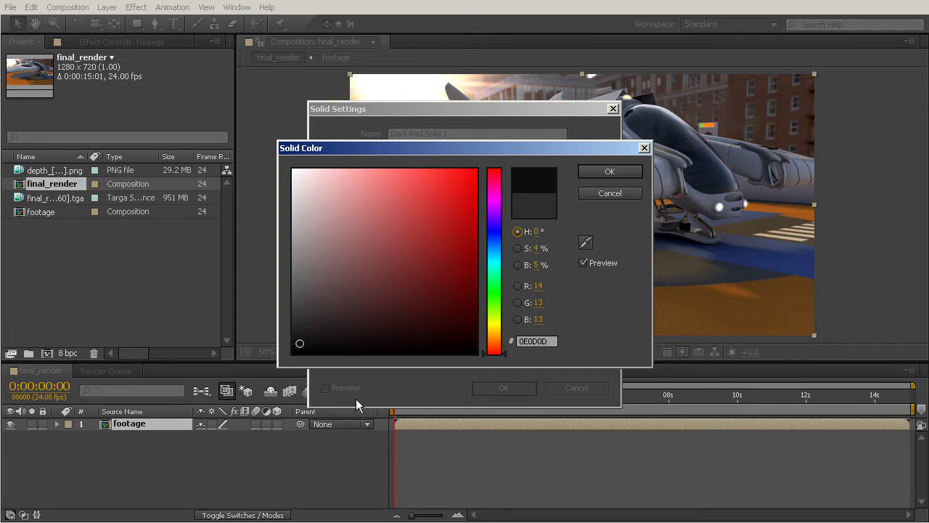
pyautogui.click(609, 172)
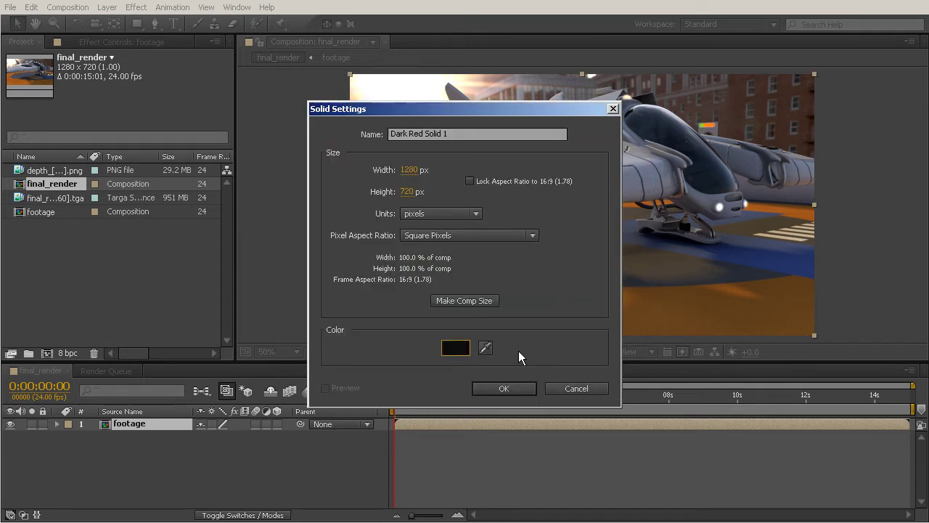
pyautogui.click(500, 390)
pyautogui.click(138, 24)
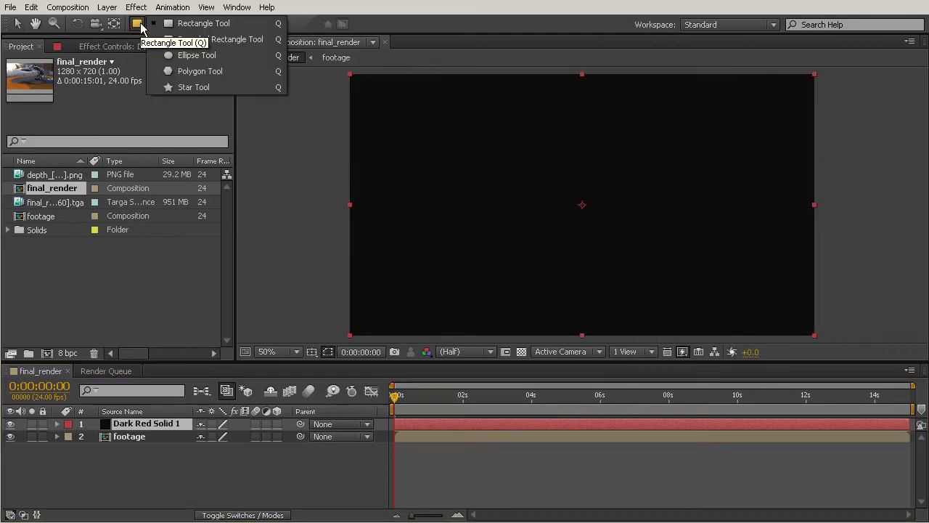
# Draw an ellipse mask across Dark Red Solid 1 and invert it so the spaceship shows through.
pyautogui.click(202, 60)
pyautogui.moveTo(373, 98)
pyautogui.mouseDown()
pyautogui.moveTo(537, 230)
pyautogui.moveTo(741, 305)
pyautogui.moveTo(793, 314)
pyautogui.mouseUp()
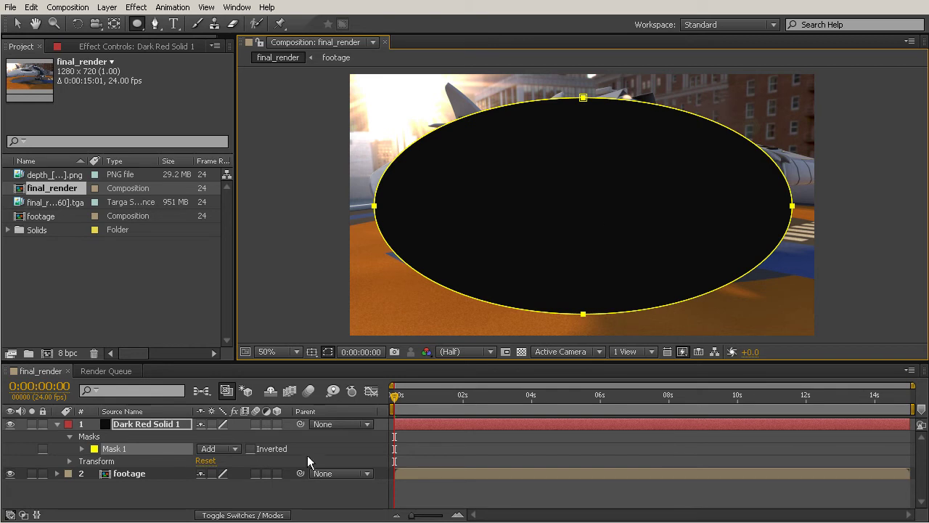
pyautogui.click(251, 449)
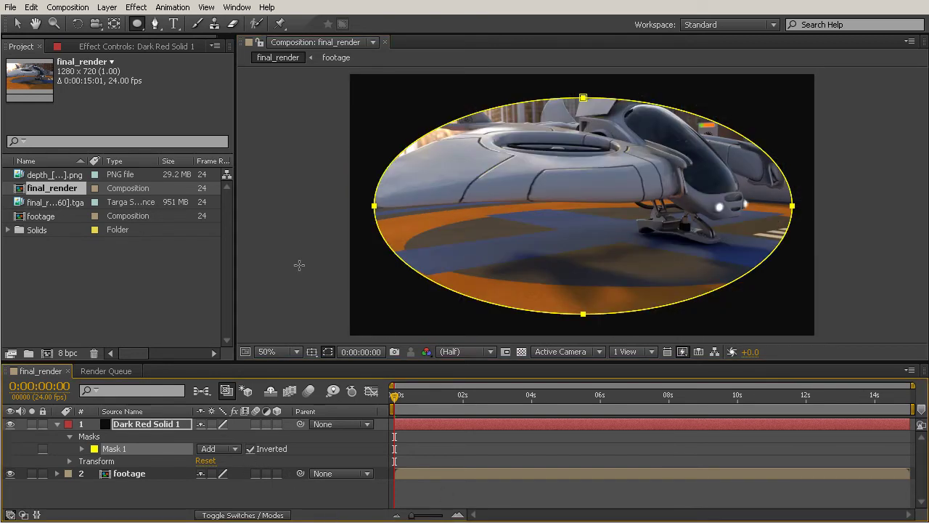
pyautogui.click(17, 23)
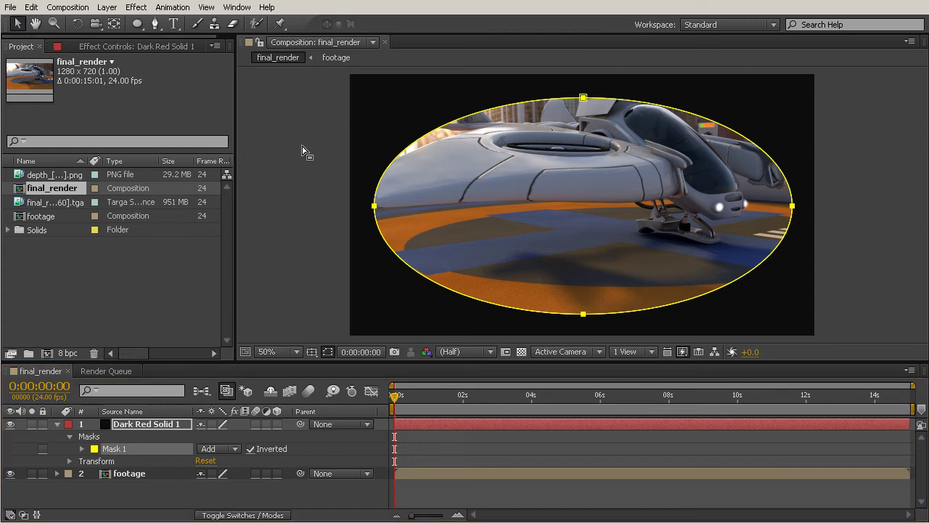
pyautogui.click(520, 283)
pyautogui.click(854, 258)
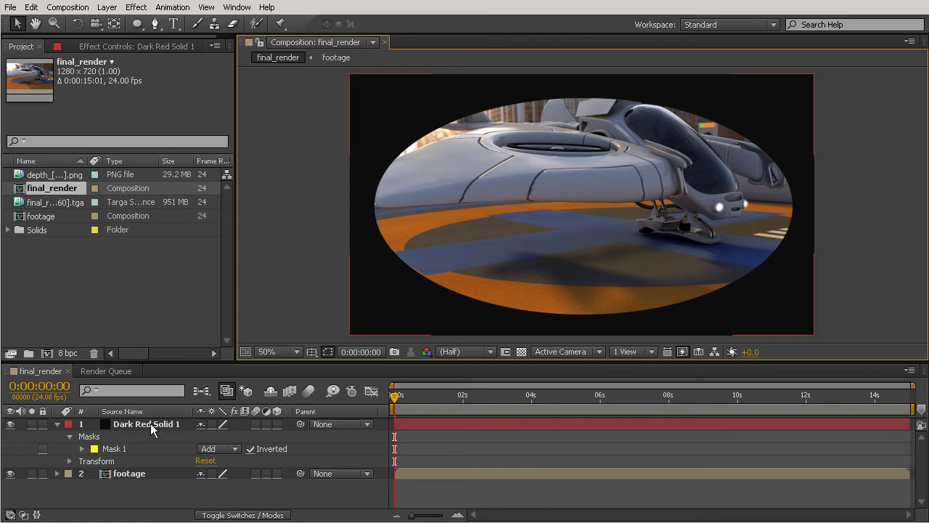
# Give Mask 1 a 320-pixel feather and 215-pixel expansion for a soft vignette.
pyautogui.click(82, 449)
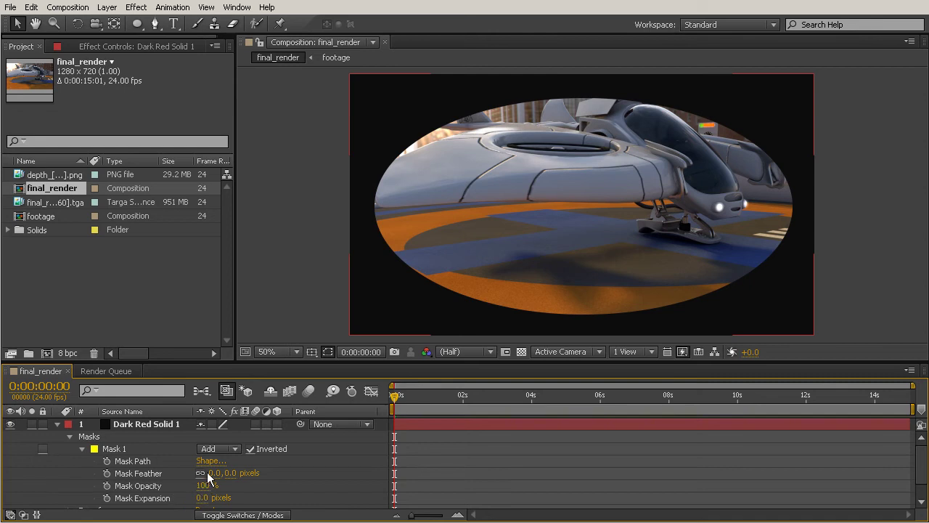
pyautogui.moveTo(212, 473); pyautogui.dragTo(353, 475)
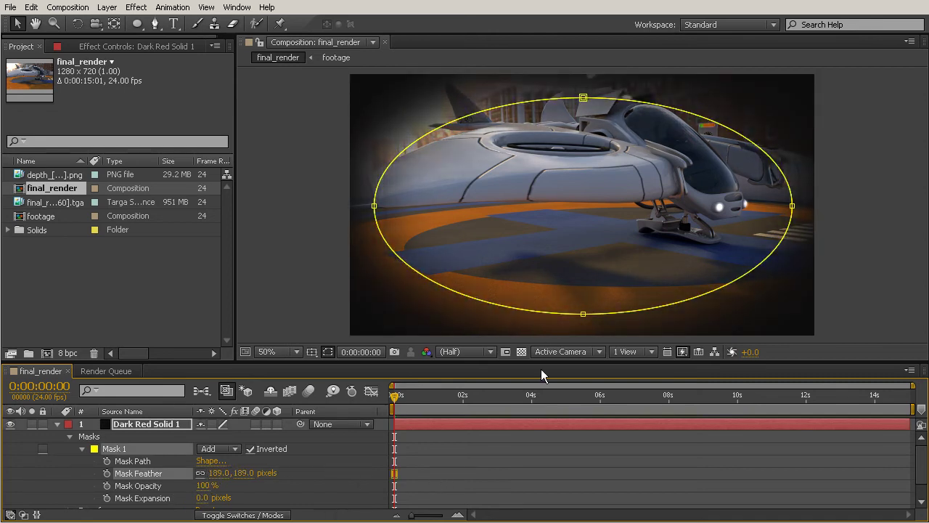
pyautogui.moveTo(540, 360); pyautogui.dragTo(542, 374)
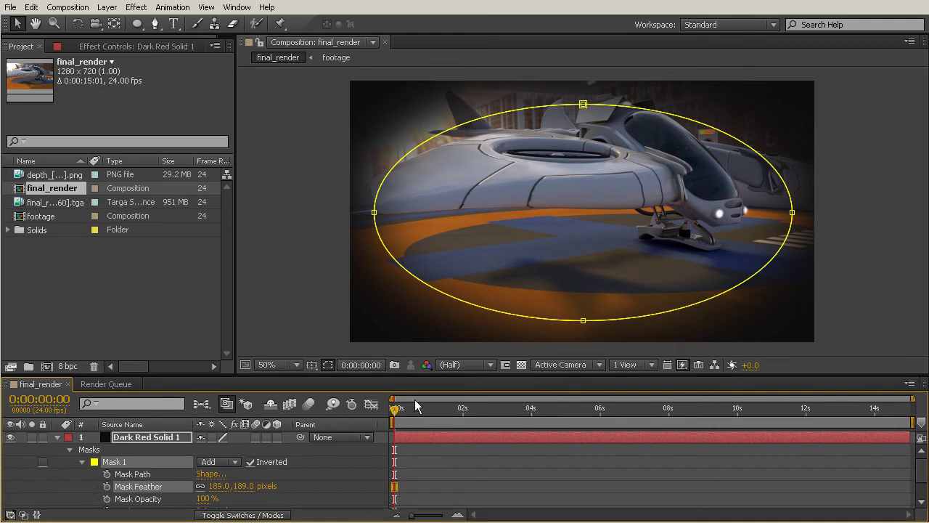
pyautogui.scroll(-2, 237, 465)
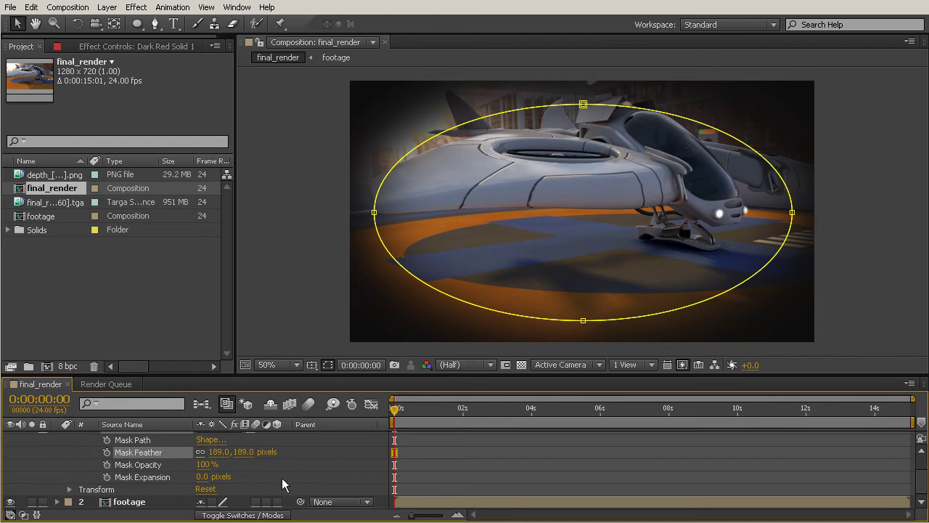
pyautogui.moveTo(206, 482); pyautogui.dragTo(345, 477)
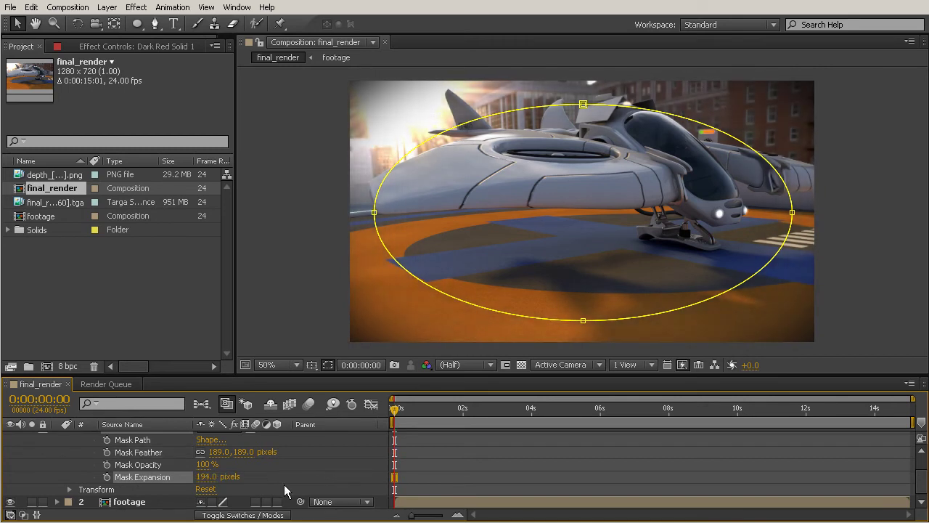
pyautogui.moveTo(218, 452); pyautogui.dragTo(311, 451)
pyautogui.moveTo(206, 476); pyautogui.dragTo(218, 477)
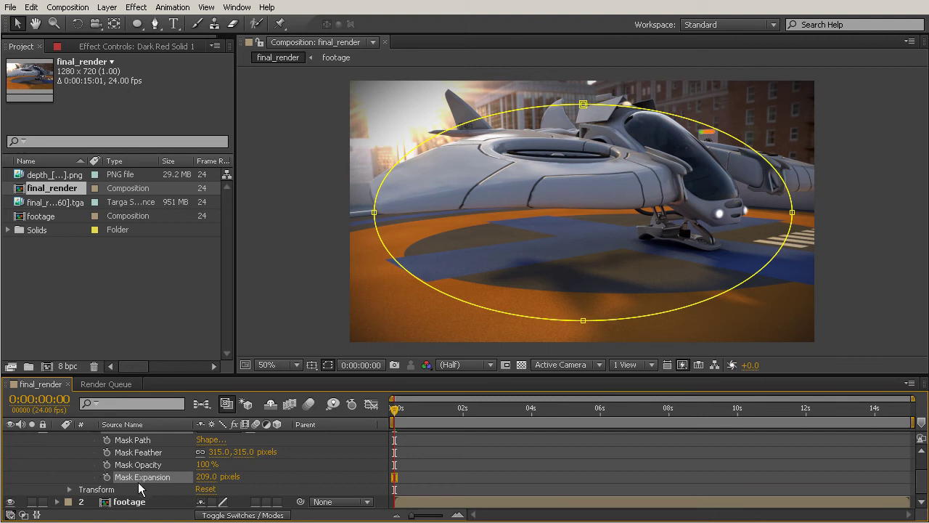
pyautogui.moveTo(210, 452); pyautogui.dragTo(216, 476)
pyautogui.click(282, 317)
pyautogui.click(871, 213)
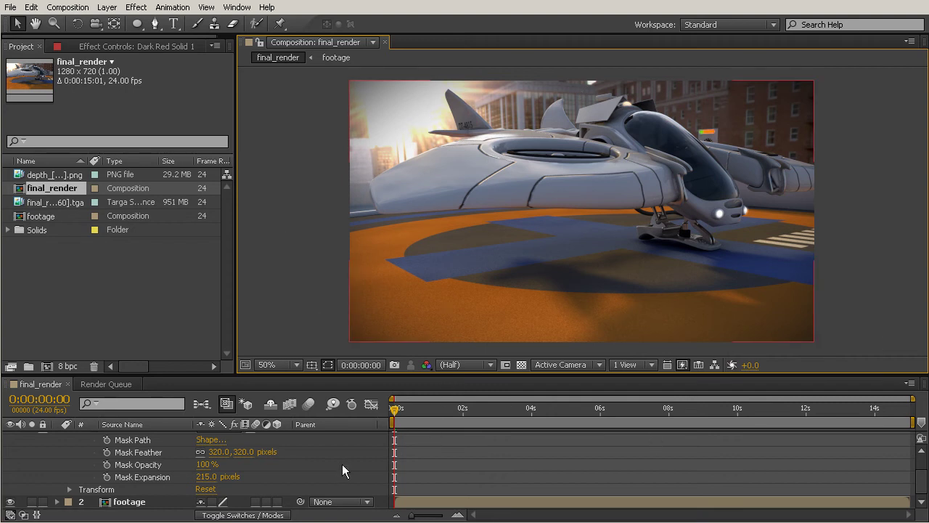
# Toggle the vignette solid to compare, then lower its Mask Opacity to 73%.
pyautogui.scroll(2, 321, 464)
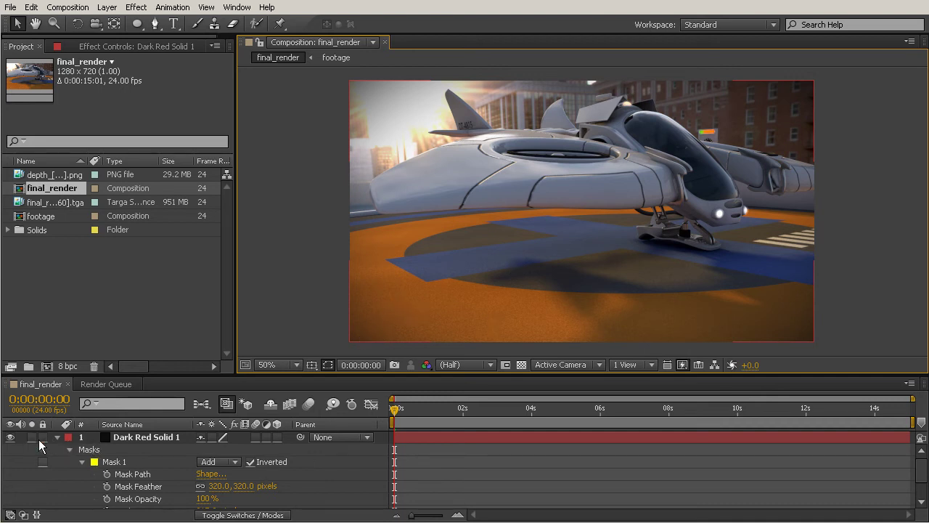
pyautogui.click(10, 437)
pyautogui.click(10, 437)
pyautogui.click(11, 437)
pyautogui.click(10, 437)
pyautogui.click(10, 438)
pyautogui.click(10, 437)
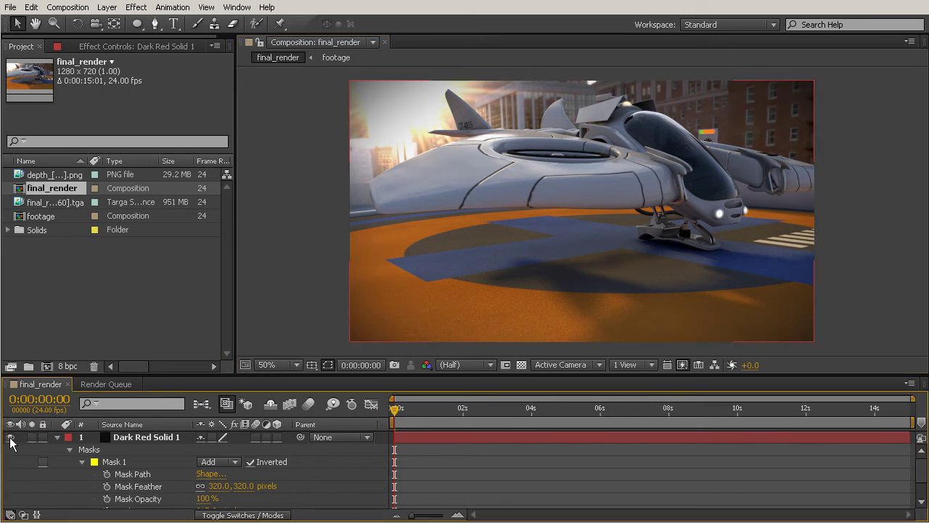
pyautogui.moveTo(347, 376); pyautogui.dragTo(352, 335)
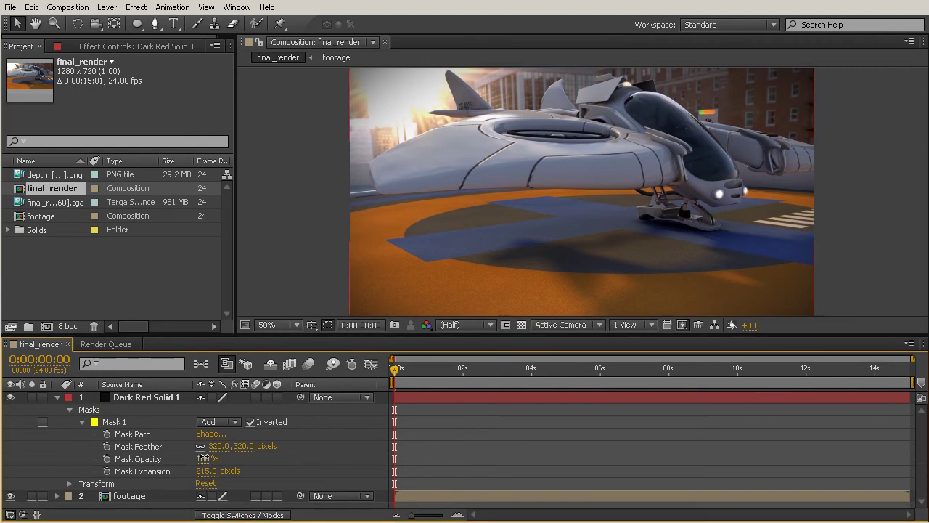
pyautogui.moveTo(202, 458); pyautogui.dragTo(186, 458)
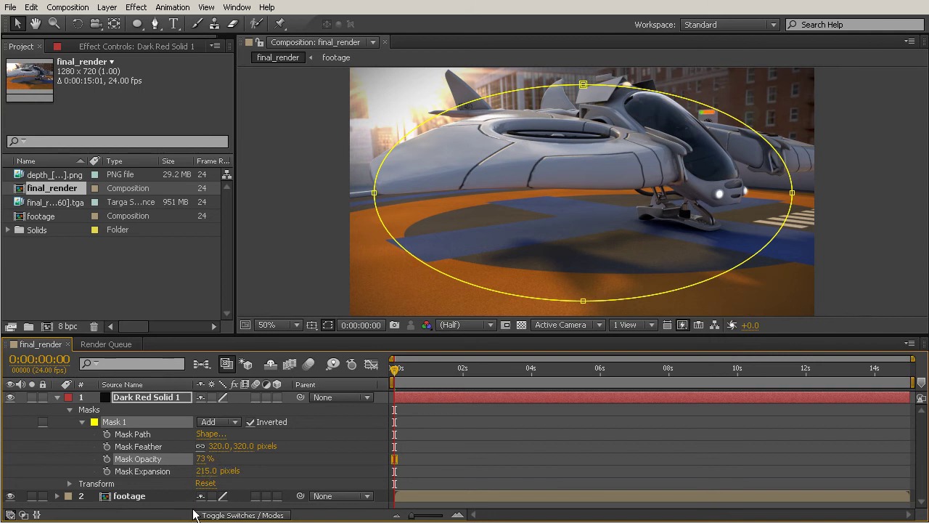
# Lower the vignette Mask Opacity further to 40%, comparing with the solid hidden and shown.
pyautogui.click(11, 397)
pyautogui.click(10, 397)
pyautogui.click(11, 397)
pyautogui.click(11, 397)
pyautogui.moveTo(200, 460); pyautogui.dragTo(176, 459)
pyautogui.moveTo(403, 335); pyautogui.dragTo(403, 368)
pyautogui.click(9, 431)
pyautogui.click(10, 432)
pyautogui.click(10, 431)
pyautogui.click(9, 431)
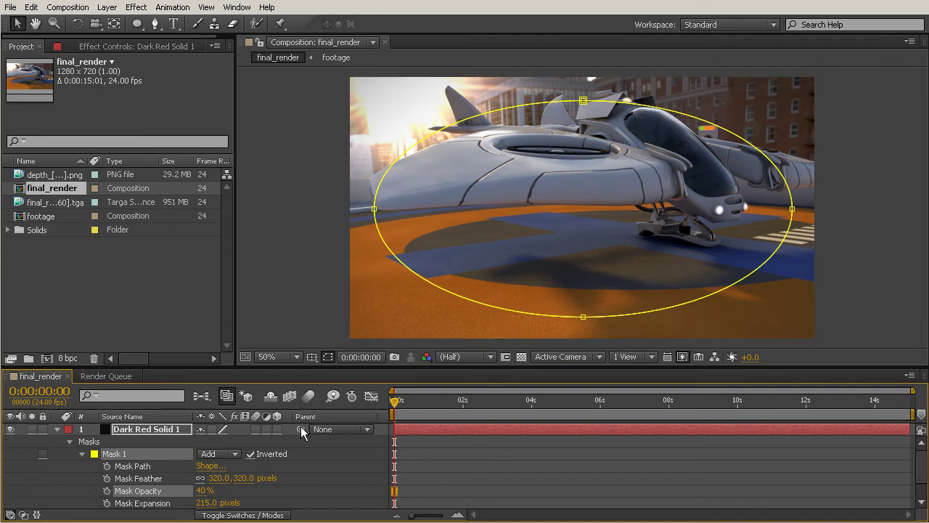
pyautogui.click(499, 440)
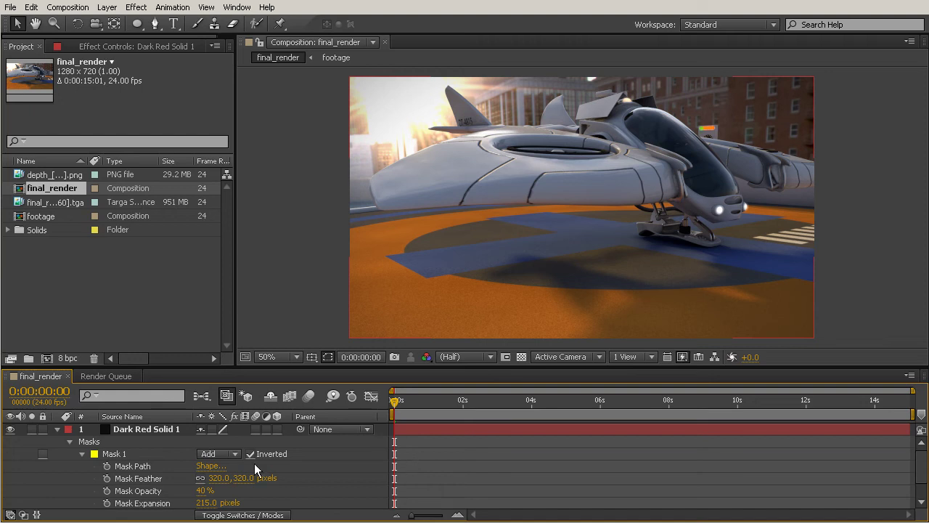
pyautogui.click(132, 429)
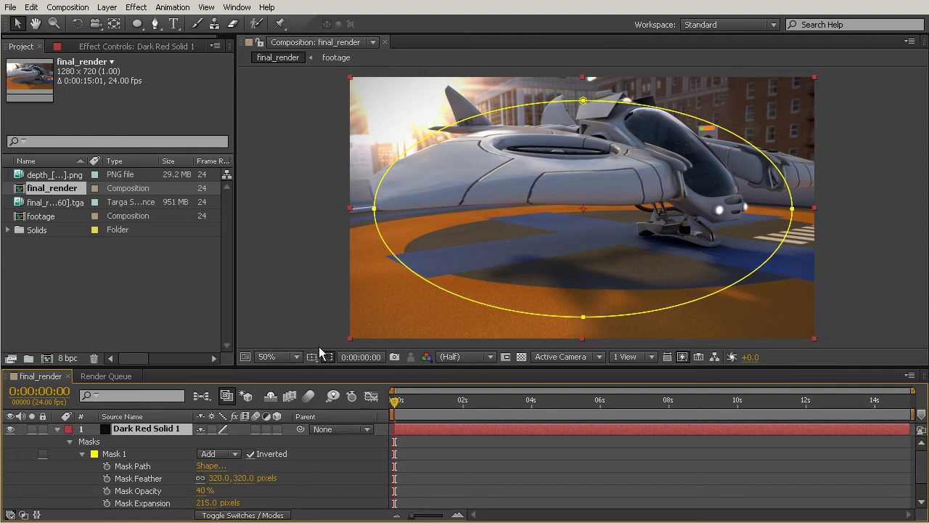
# Duplicate Dark Red Solid 1 and pull the copy's mask left and right sides inward.
pyautogui.hotkey('ctrl', 'd')
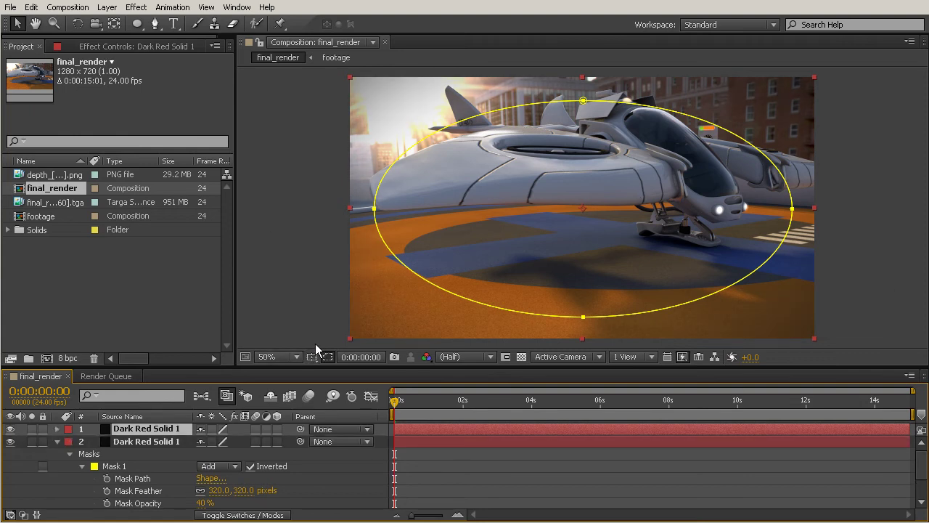
pyautogui.click(378, 211)
pyautogui.moveTo(377, 211); pyautogui.dragTo(396, 211)
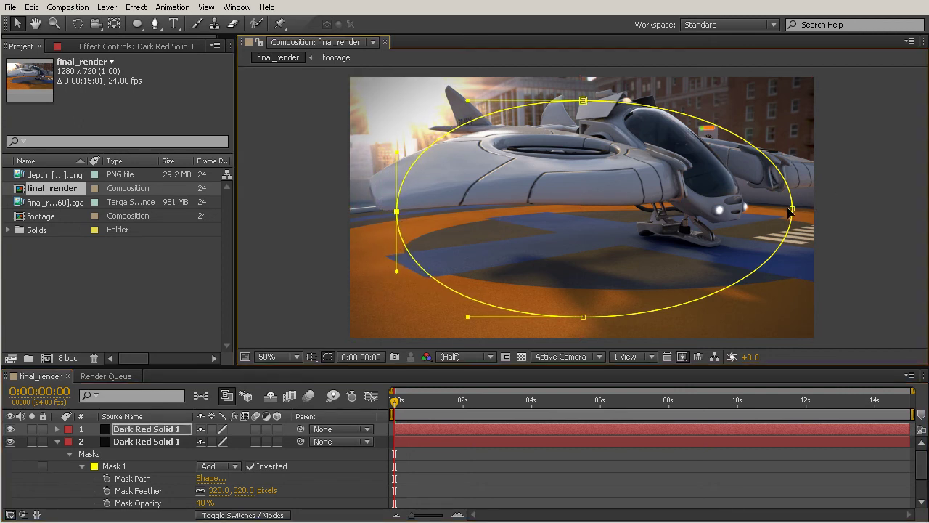
pyautogui.moveTo(792, 209); pyautogui.dragTo(770, 211)
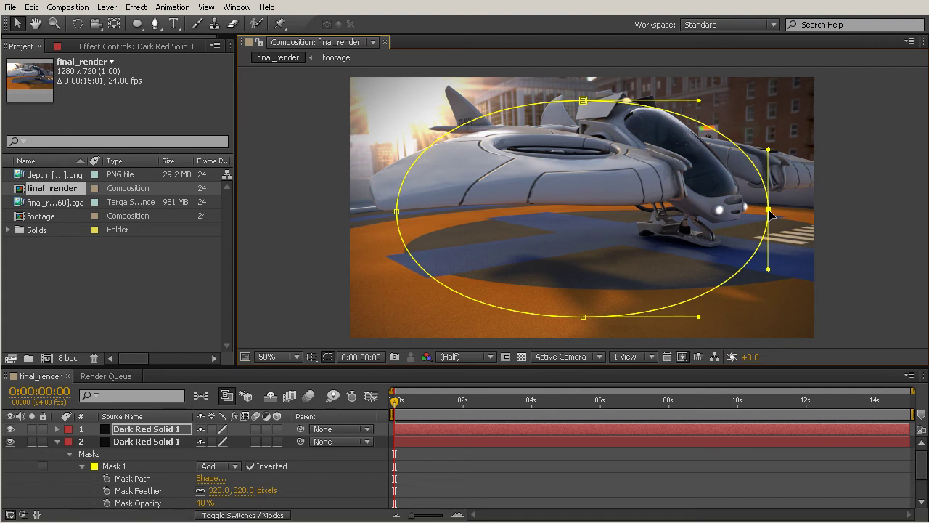
pyautogui.click(865, 210)
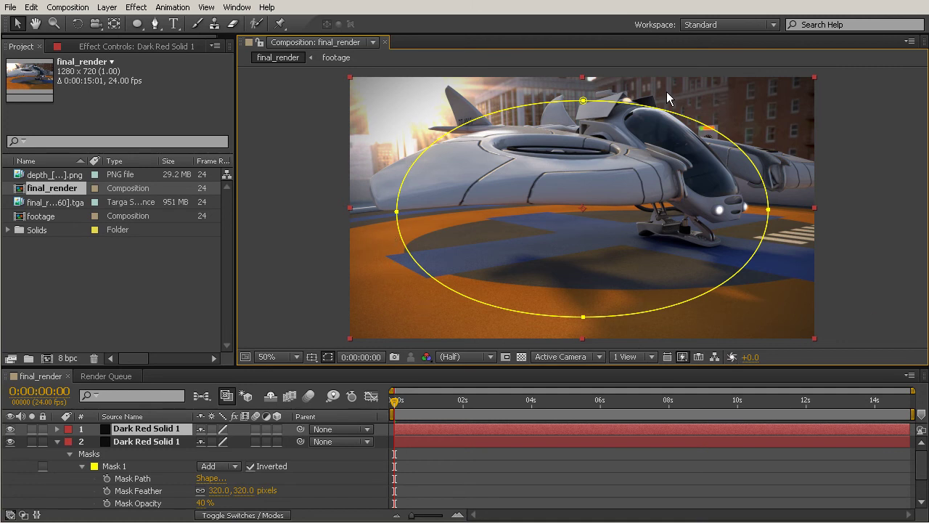
# Set the top solid's Mask 1 opacity to 20%.
pyautogui.moveTo(378, 369); pyautogui.dragTo(378, 333)
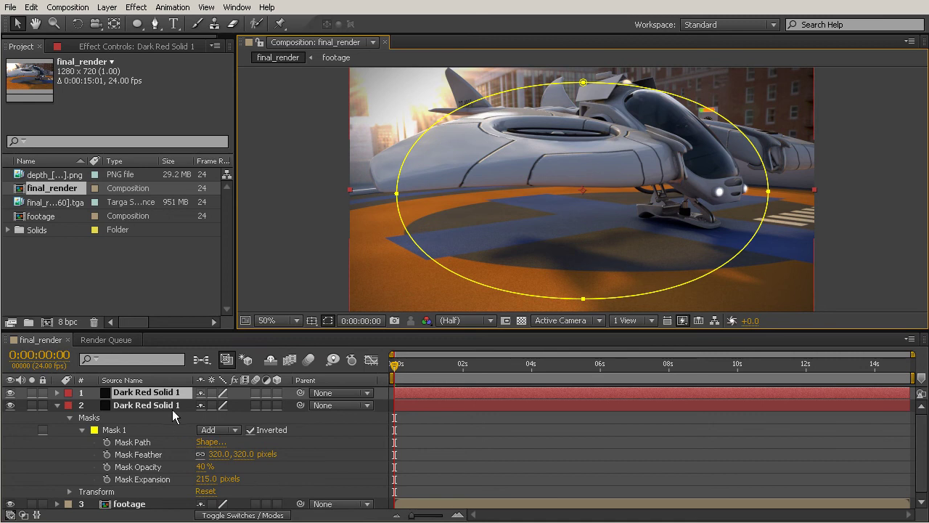
pyautogui.click(58, 393)
pyautogui.click(69, 405)
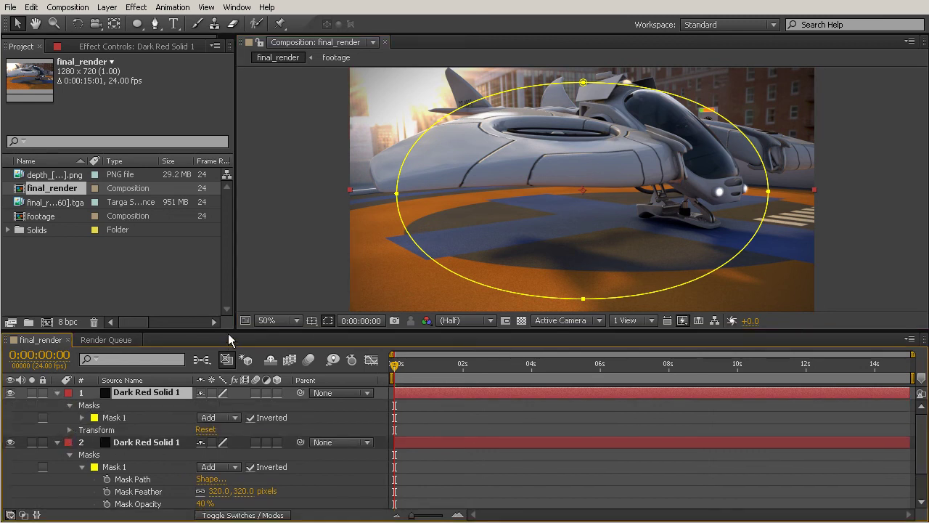
pyautogui.moveTo(233, 331); pyautogui.dragTo(233, 296)
pyautogui.click(77, 383)
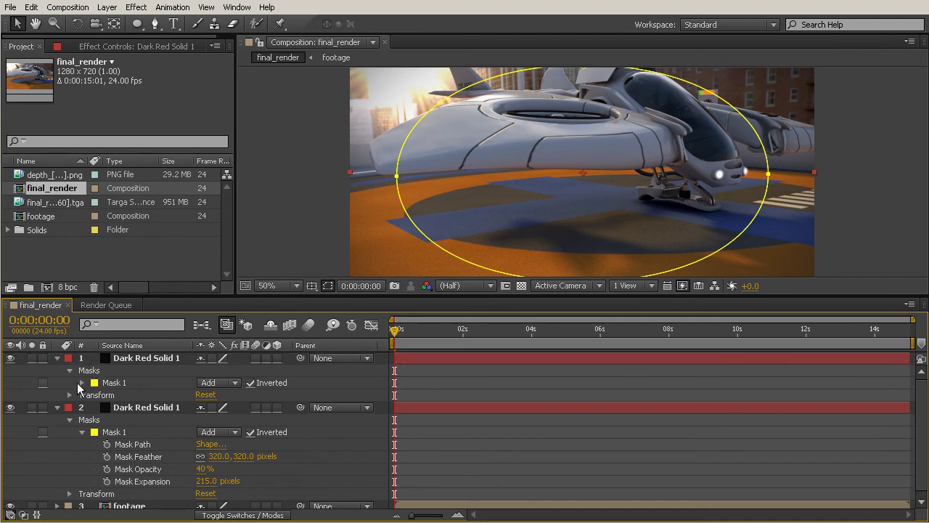
pyautogui.click(81, 382)
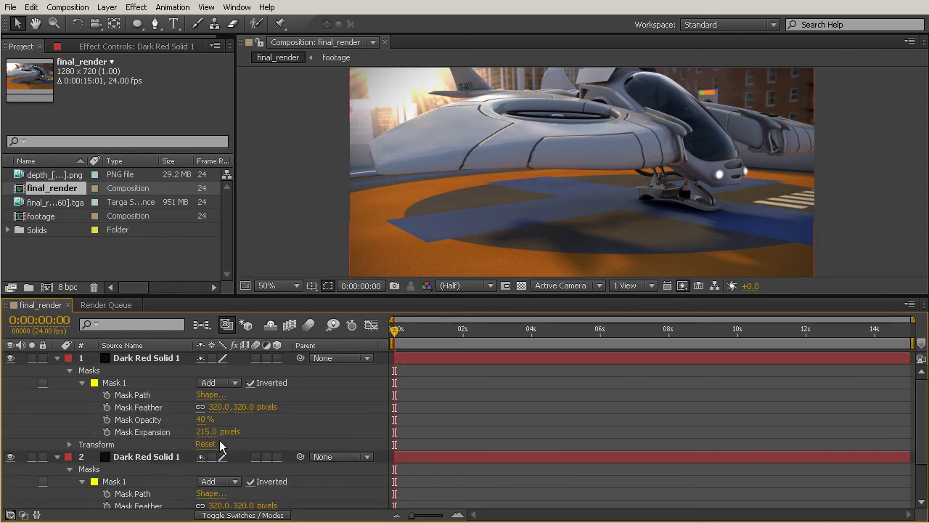
pyautogui.scroll(-1, 220, 446)
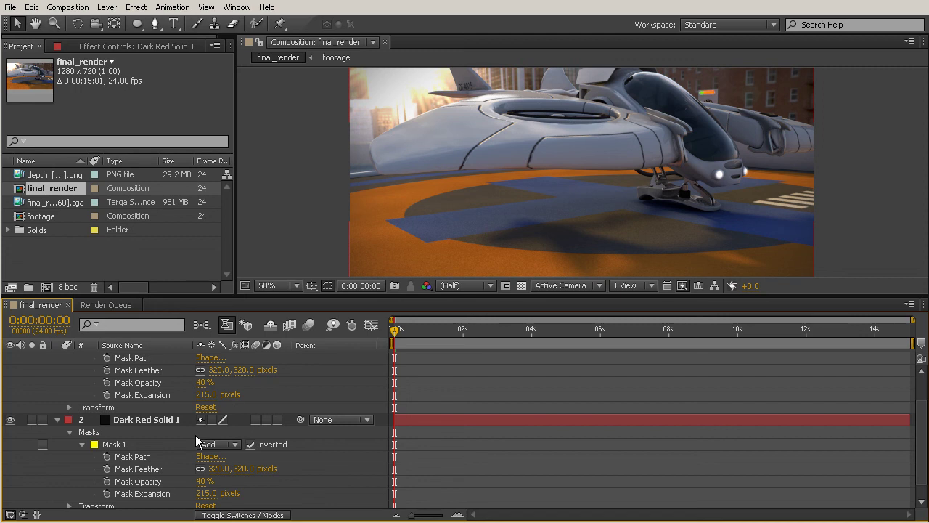
pyautogui.moveTo(204, 482); pyautogui.dragTo(183, 481)
pyautogui.moveTo(203, 385); pyautogui.dragTo(190, 386)
pyautogui.scroll(2, 144, 416)
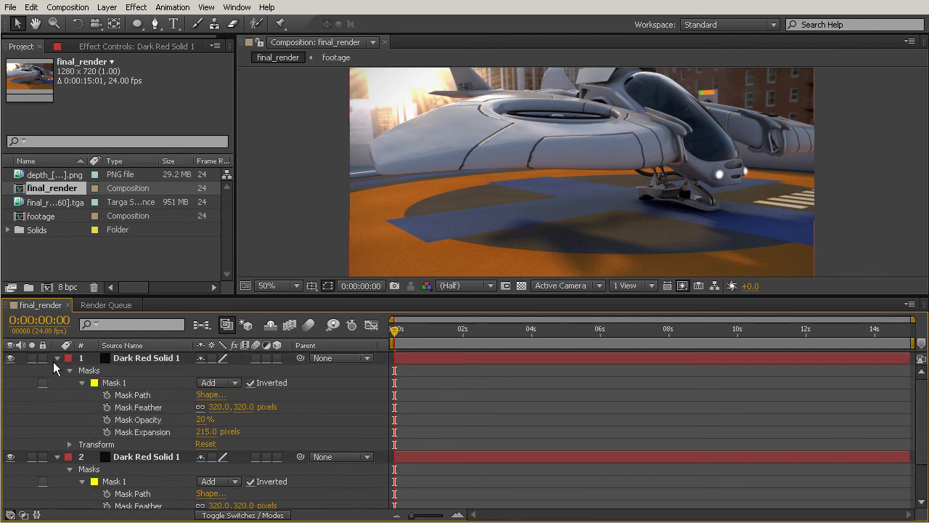
# Collapse both solid layers, enlarge the preview, and toggle each vignette solid off and on.
pyautogui.click(56, 358)
pyautogui.click(57, 370)
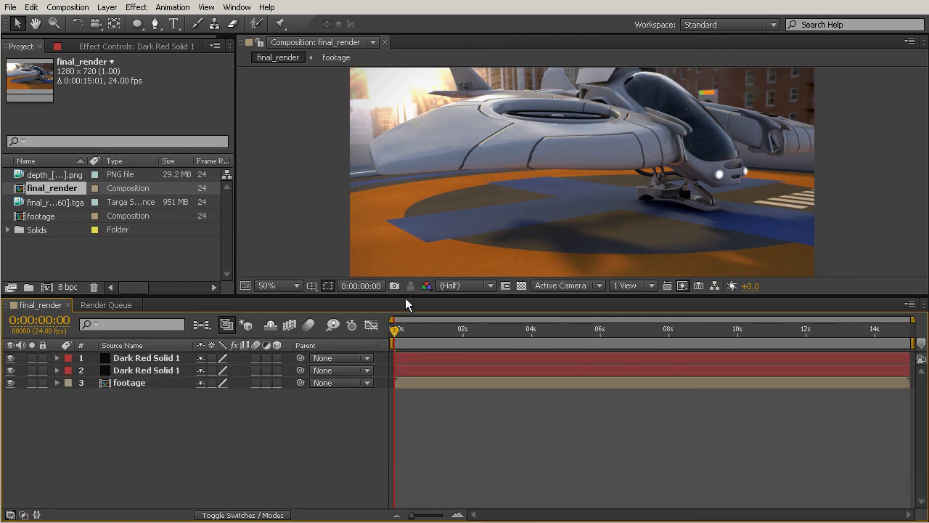
pyautogui.moveTo(405, 297); pyautogui.dragTo(526, 376)
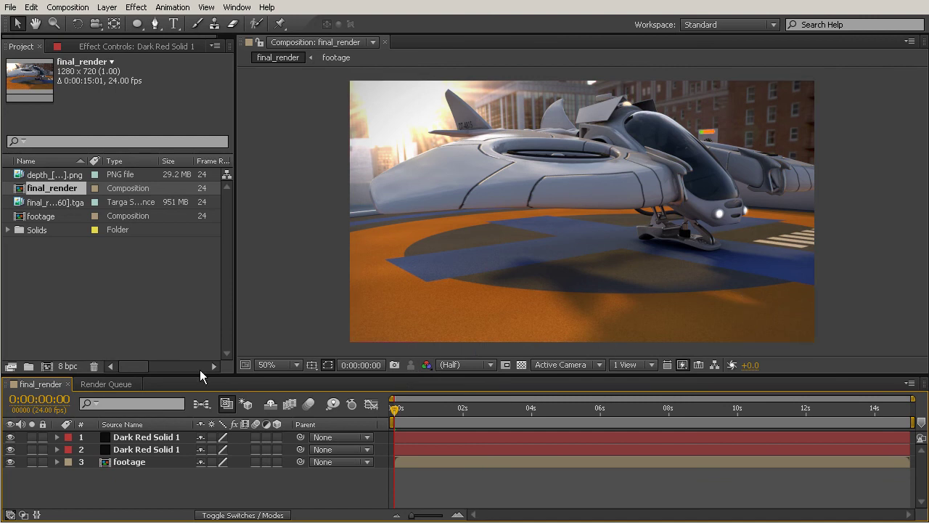
pyautogui.click(11, 449)
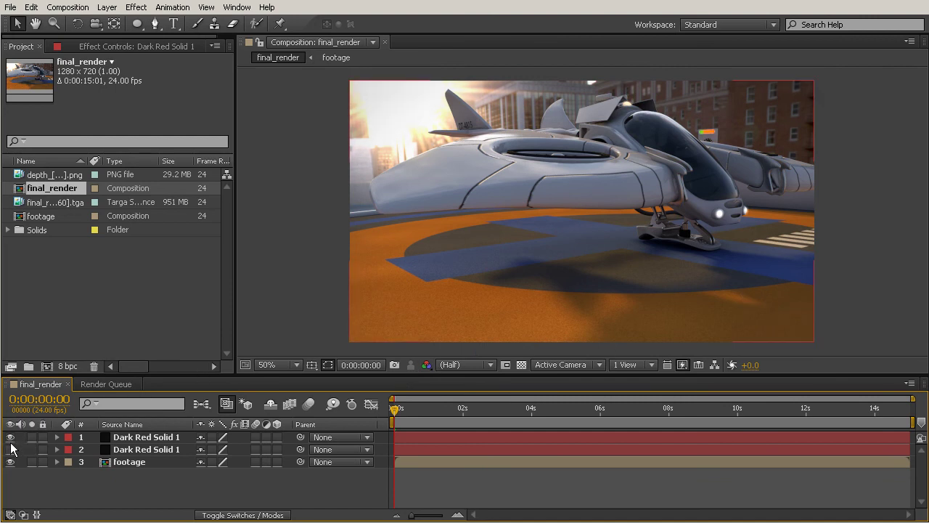
pyautogui.click(10, 436)
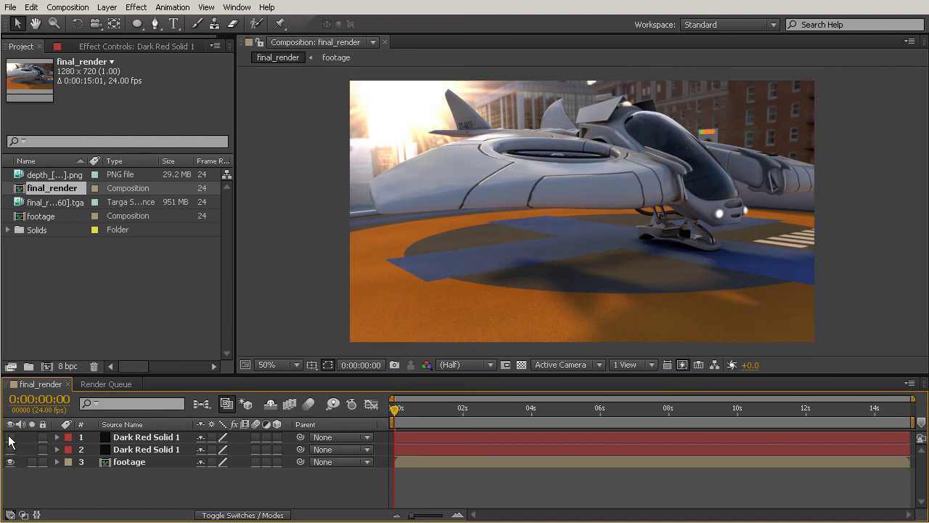
pyautogui.click(10, 437)
pyautogui.click(10, 449)
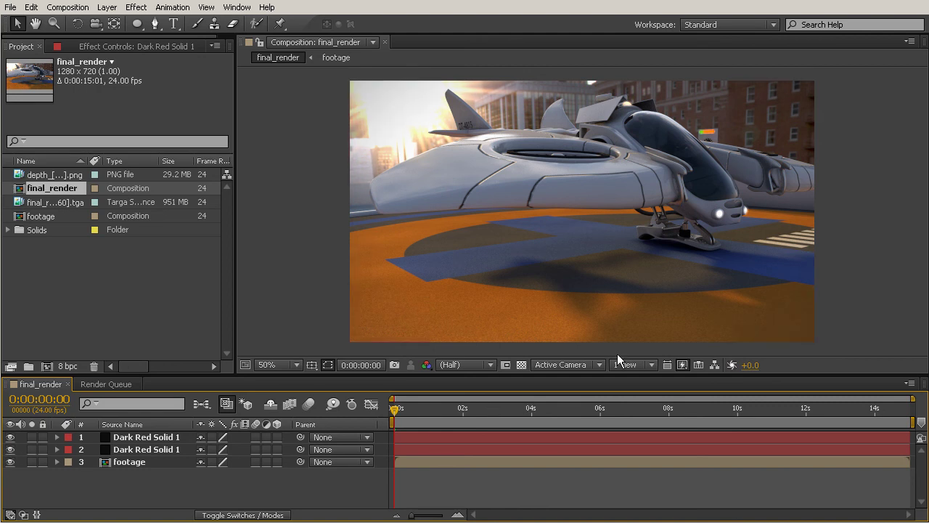